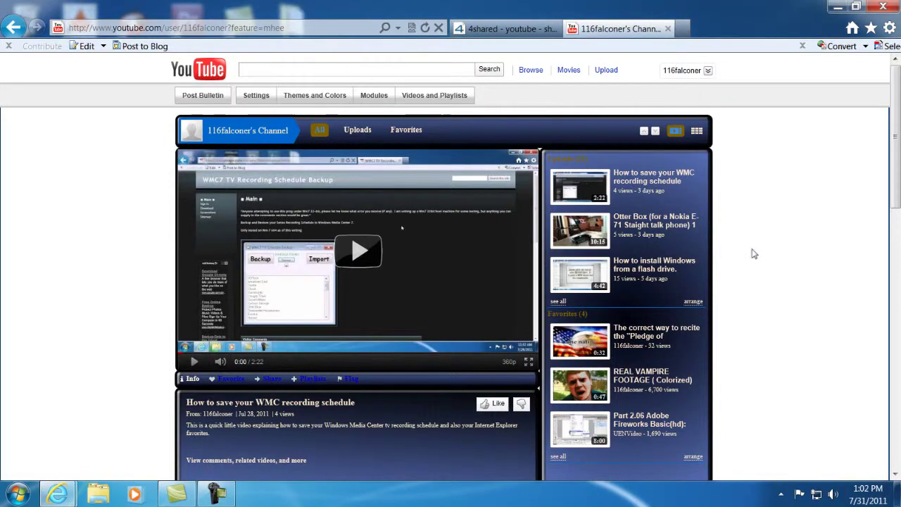
Look over the channel page, then bring up its Themes and Colors options.
scroll(750, 254, down, 3)
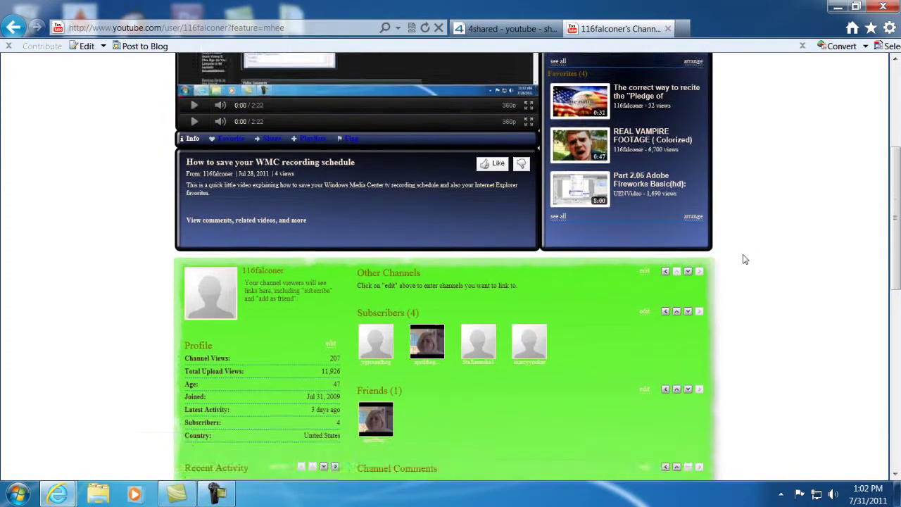
scroll(745, 260, down, 5)
scroll(745, 259, up, 8)
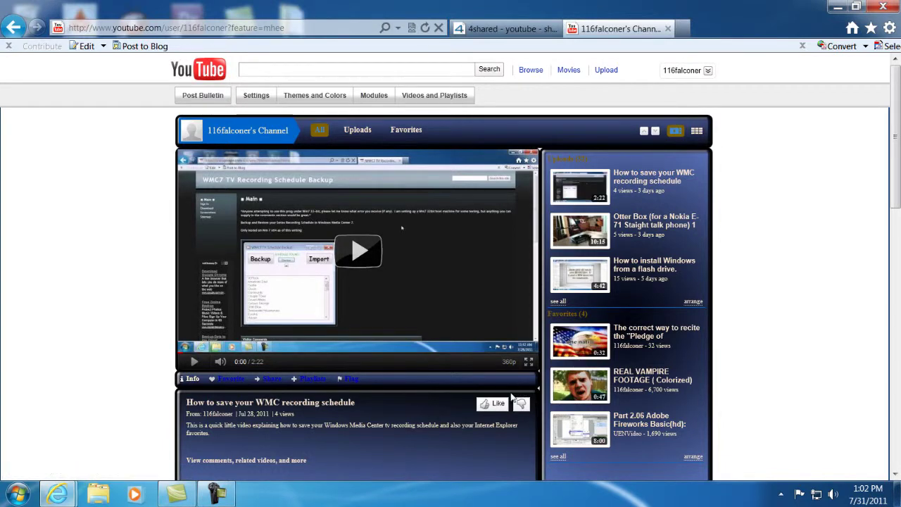
scroll(511, 397, down, 3)
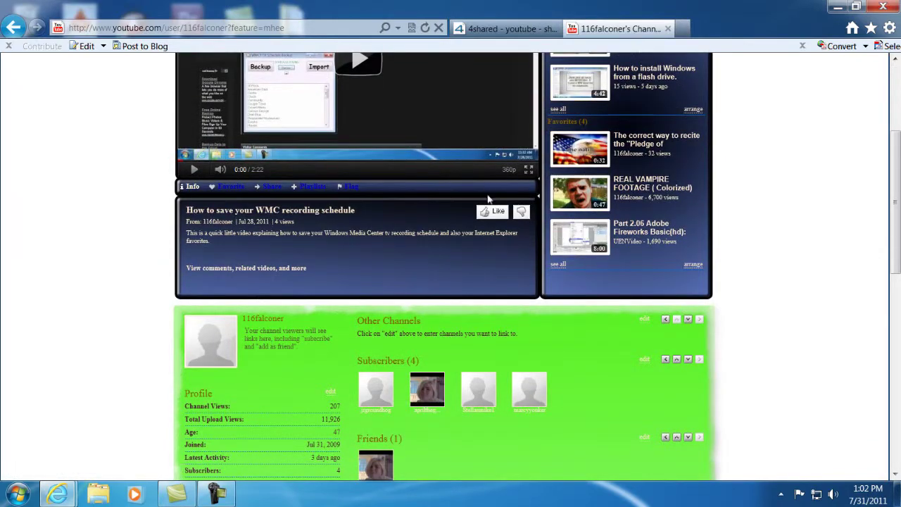
scroll(488, 199, down, 3)
scroll(526, 225, down, 3)
scroll(527, 223, down, 3)
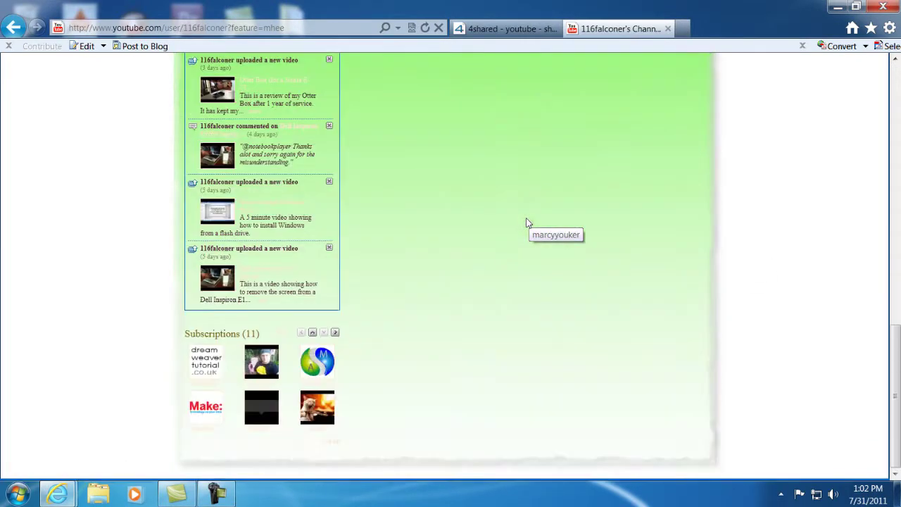
scroll(521, 224, up, 5)
scroll(542, 190, up, 6)
scroll(563, 162, up, 2)
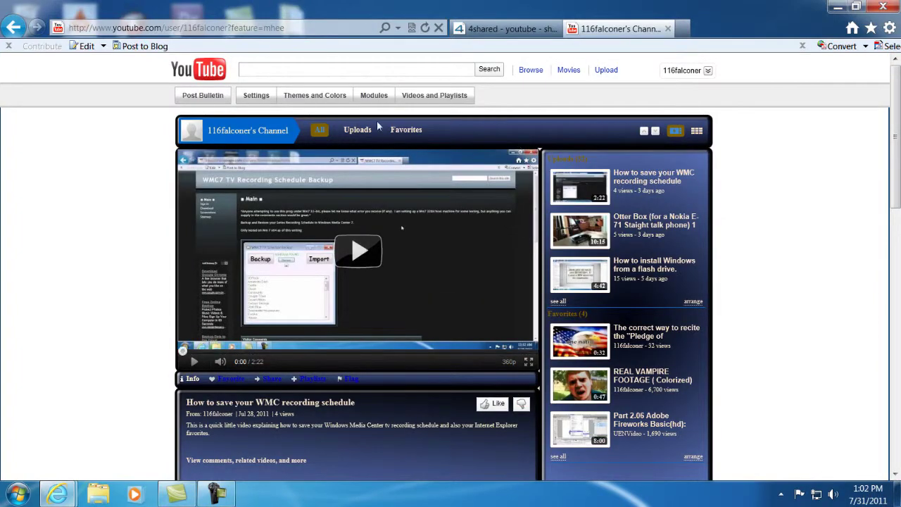
click(313, 98)
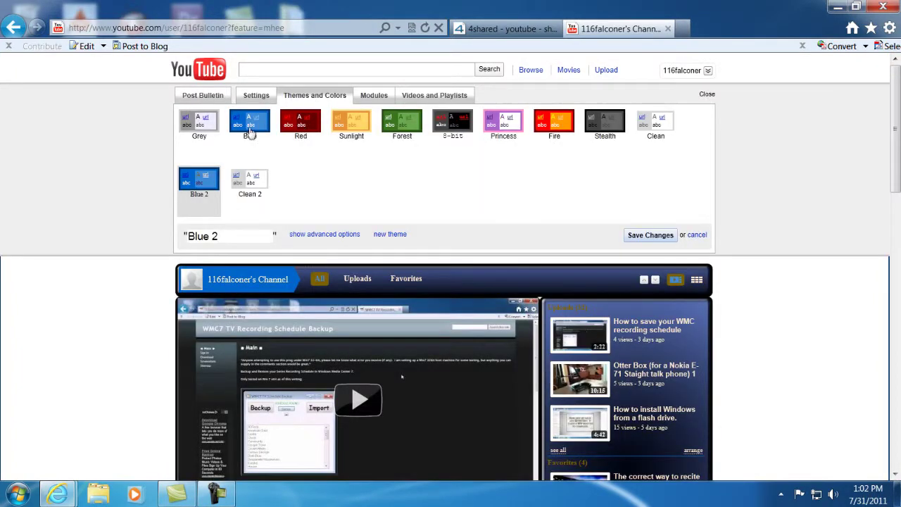
Preview the standard Blue theme across the page, then reselect the custom Blue 2 theme.
click(253, 126)
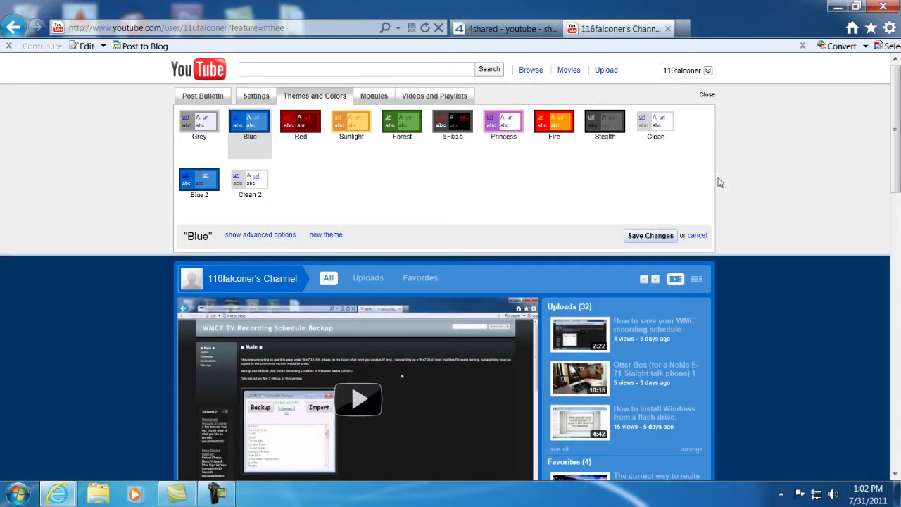
scroll(769, 180, down, 3)
scroll(770, 180, down, 5)
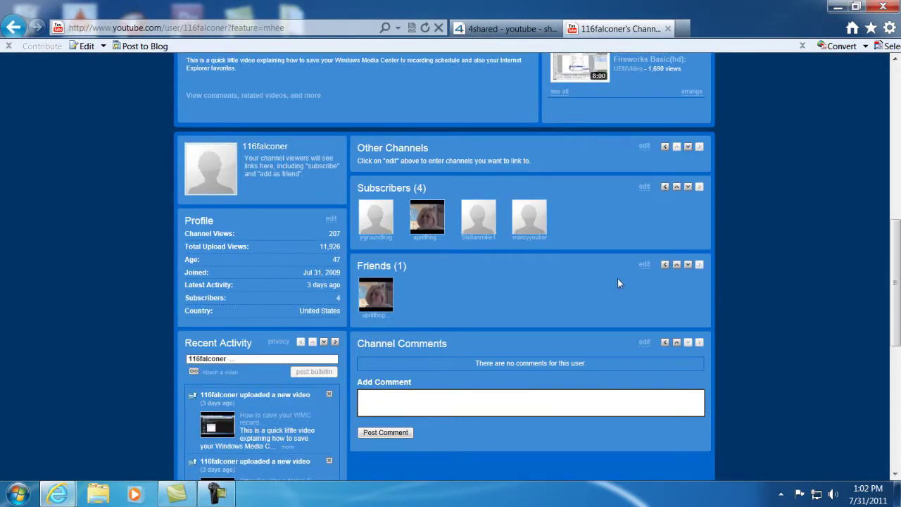
scroll(618, 281, up, 3)
scroll(616, 281, up, 5)
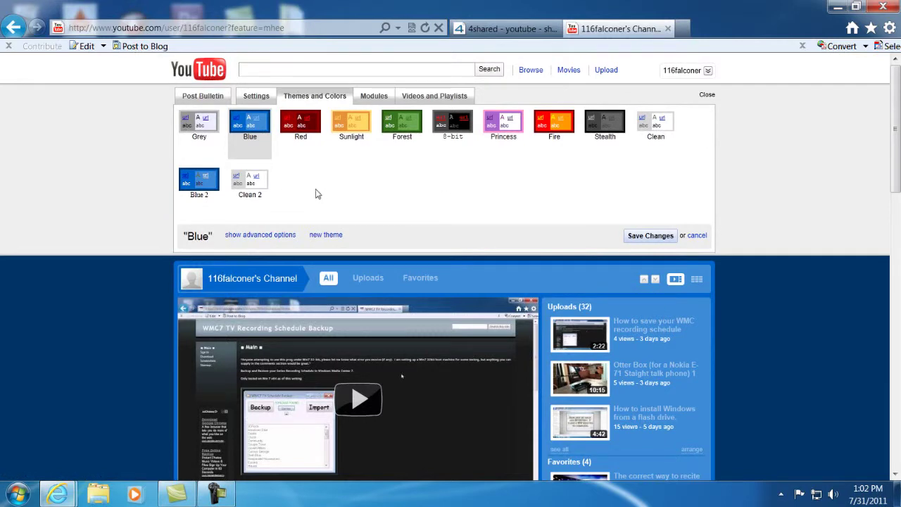
mouse_move(199, 181)
click(201, 181)
Check the Blue 2 preview's green lower section, then switch to the 4shared youtube folder.
scroll(736, 228, down, 3)
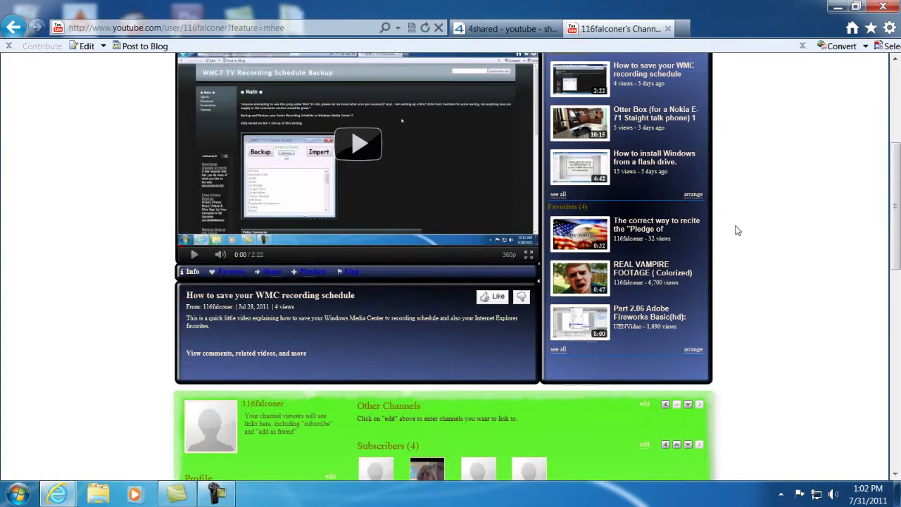
scroll(603, 211, down, 3)
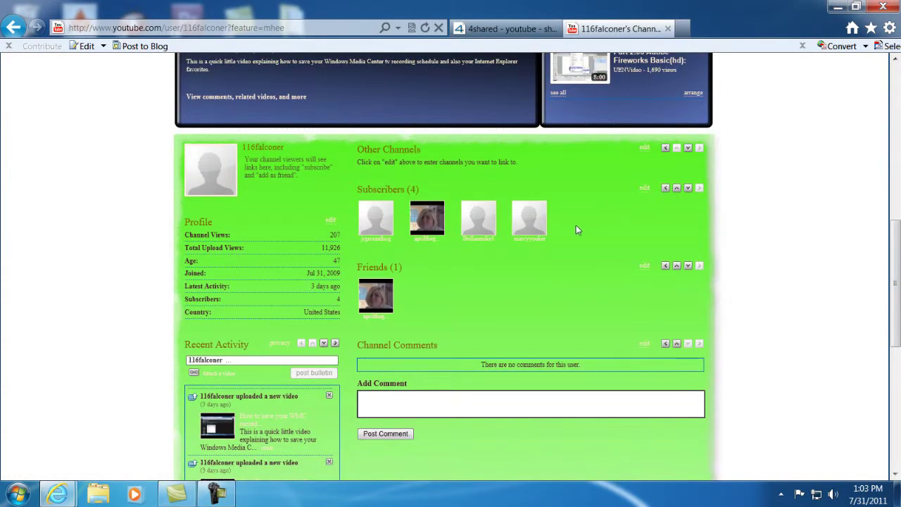
scroll(553, 238, up, 3)
scroll(553, 237, down, 3)
scroll(552, 237, down, 2)
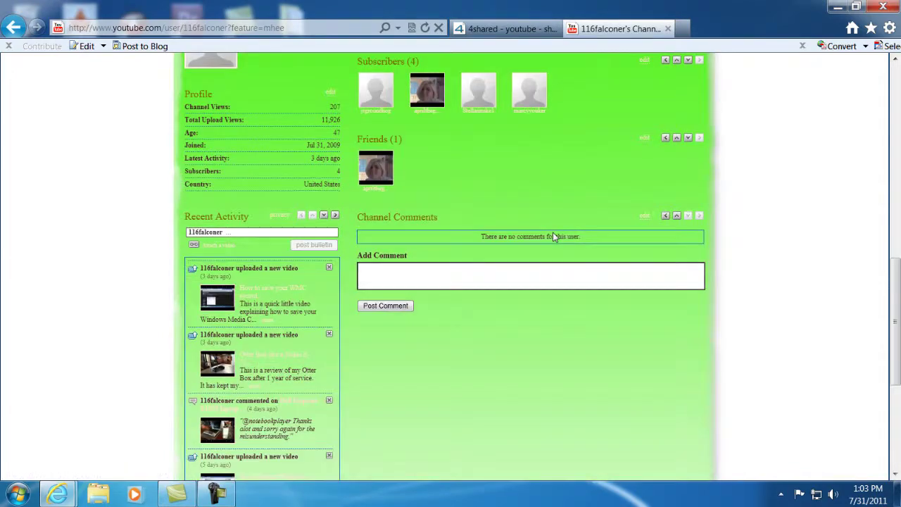
scroll(553, 237, down, 3)
scroll(552, 237, up, 3)
scroll(553, 237, up, 3)
scroll(553, 237, up, 3)
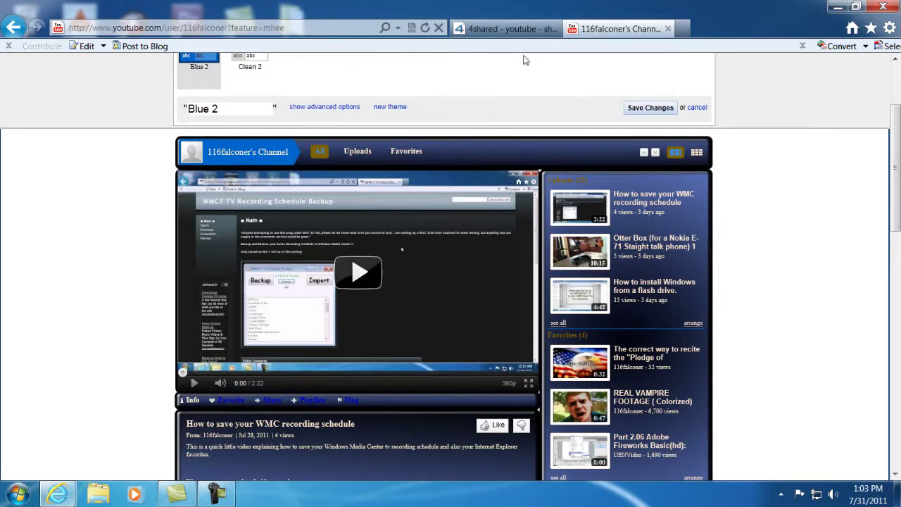
click(503, 29)
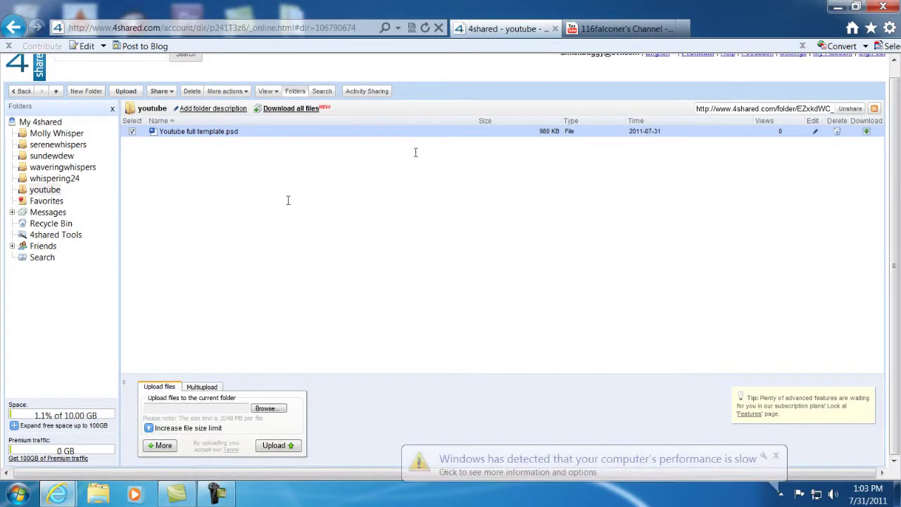
Dismiss the slow-performance notice and move between the YouTube and 4shared youtube folder tabs.
click(775, 456)
scroll(398, 162, up, 1)
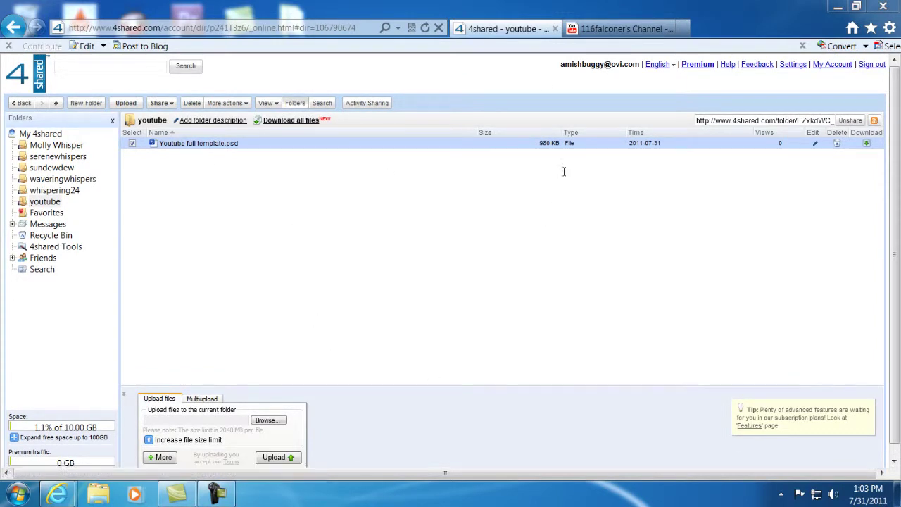
click(630, 29)
key(ctrl+Tab)
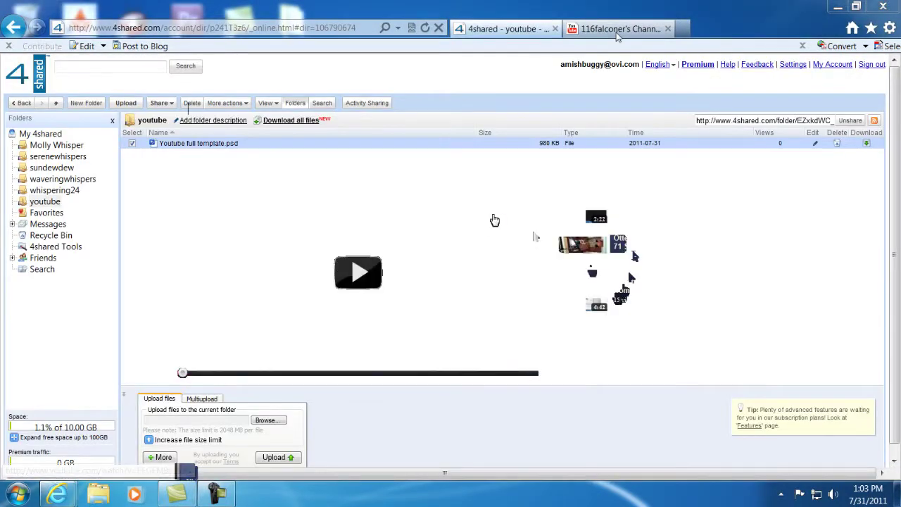
click(51, 497)
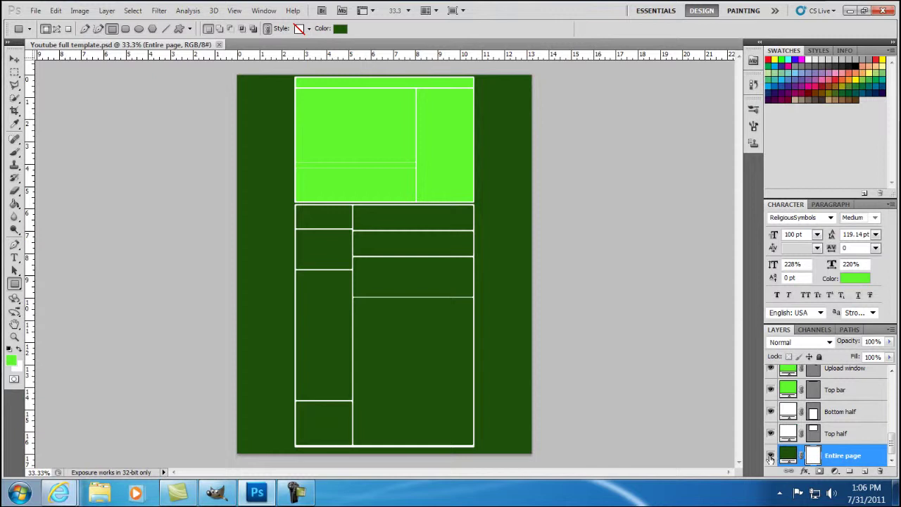
Hide the Entire page layer and toggle the Top bar layer off and on, then switch to GIMP.
click(771, 456)
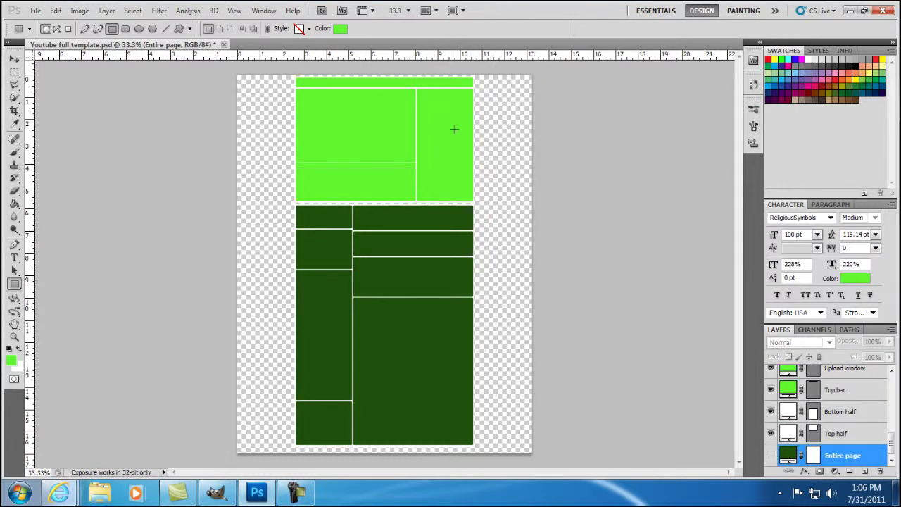
click(770, 391)
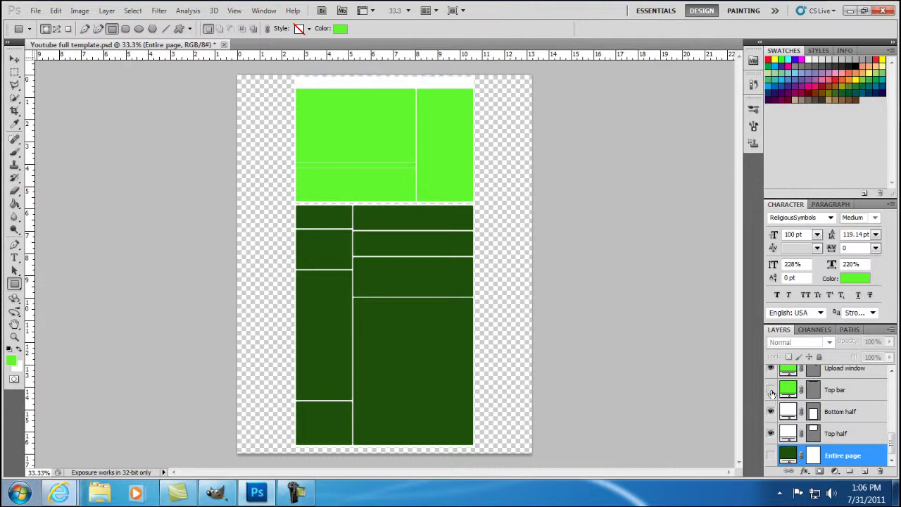
click(771, 391)
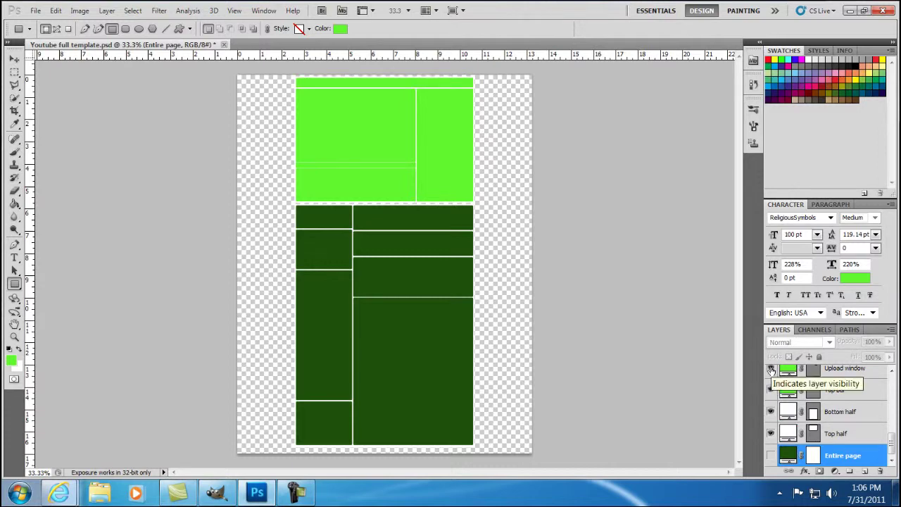
click(771, 368)
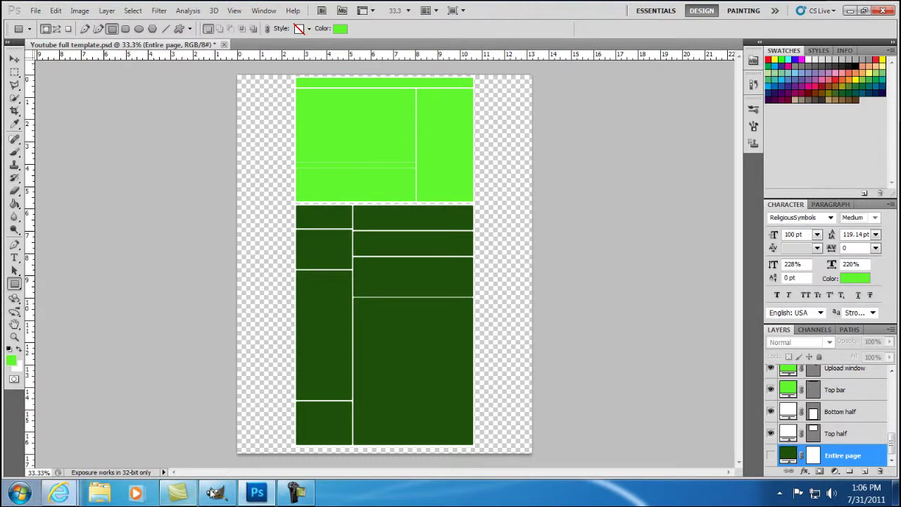
click(215, 493)
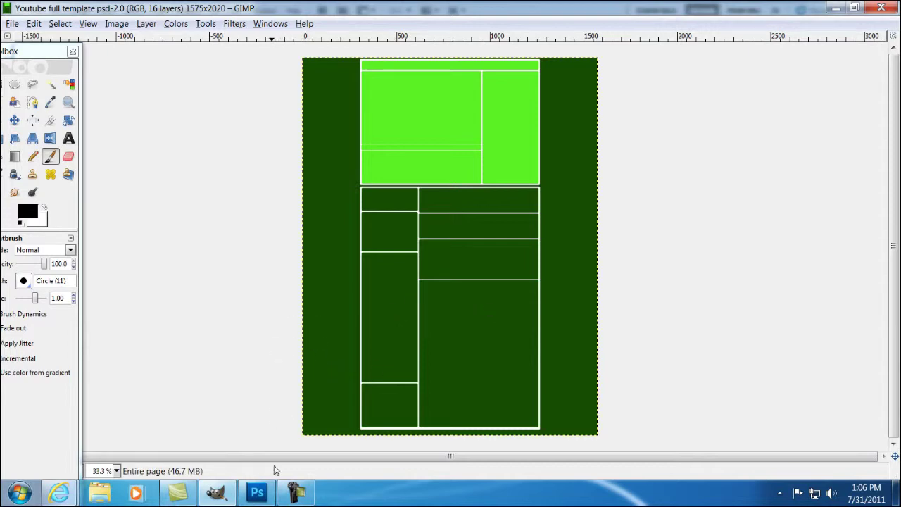
Look over the flattened green template in GIMP, then return to it in Photoshop.
click(257, 492)
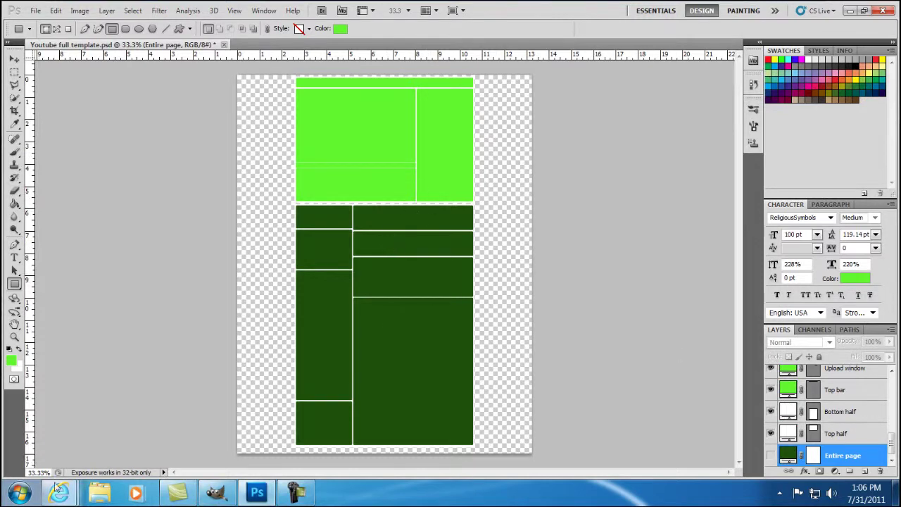
Bring the YouTube channel window forward from the Internet Explorer taskbar thumbnail.
mouse_move(59, 492)
click(243, 426)
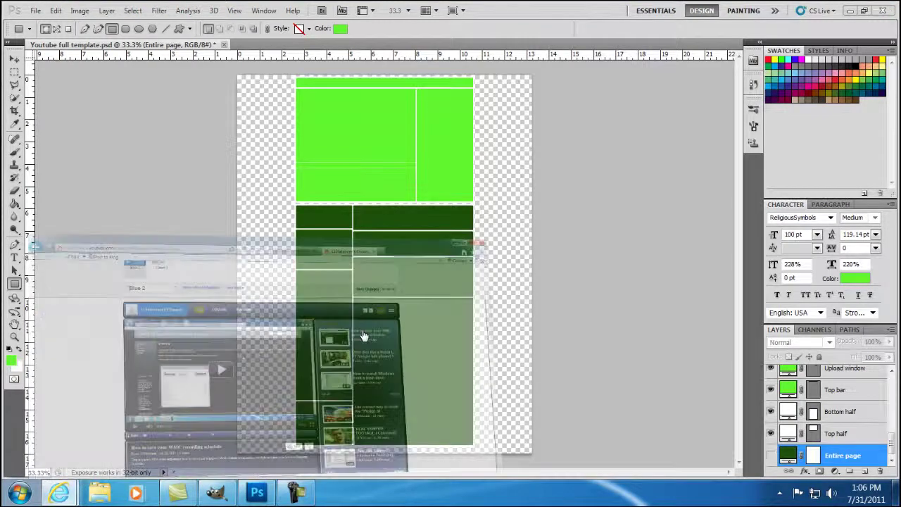
Scroll back up to the Themes and Colors editor and save the Blue 2 theme.
scroll(483, 308, down, 2)
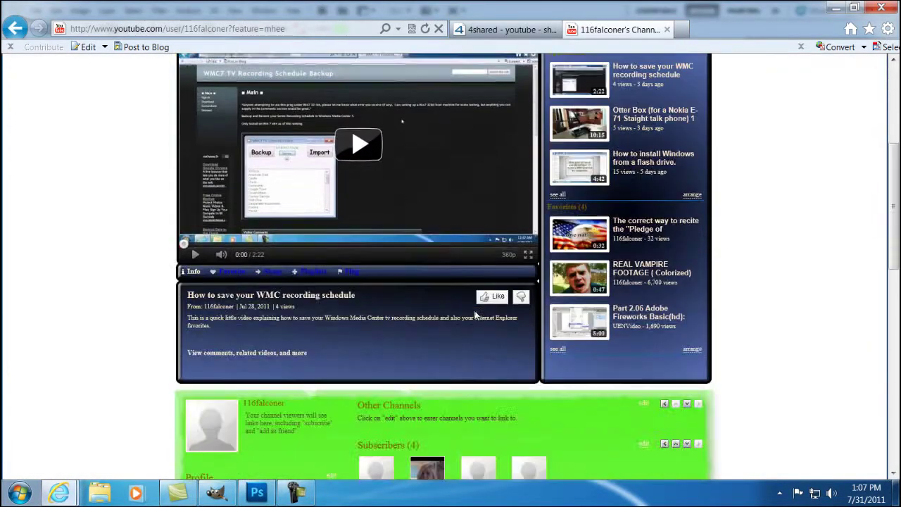
scroll(477, 289, down, 2)
scroll(476, 316, up, 2)
scroll(475, 316, down, 6)
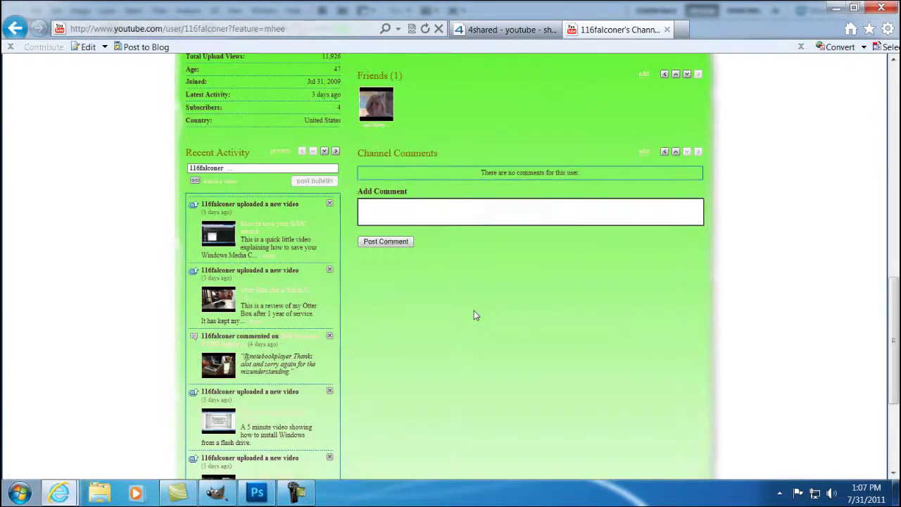
scroll(476, 316, down, 3)
scroll(475, 316, up, 4)
scroll(473, 309, up, 4)
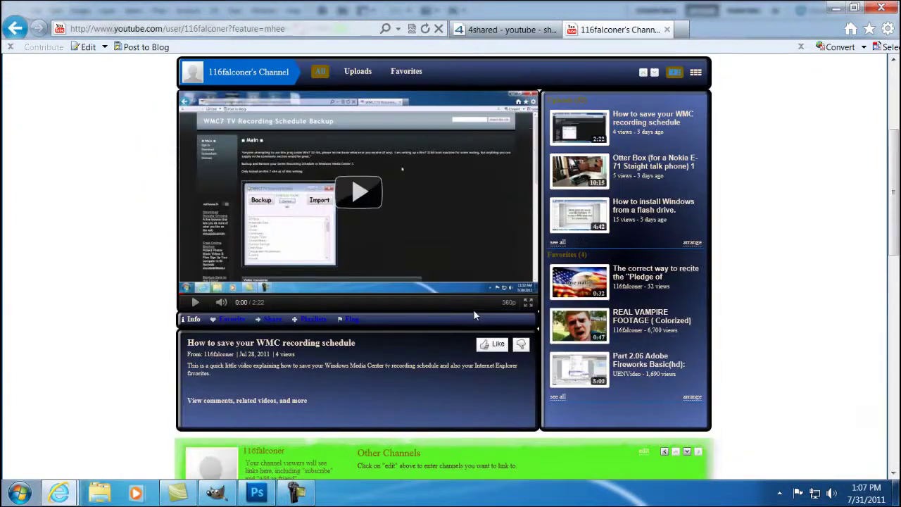
scroll(473, 309, up, 2)
scroll(438, 277, up, 1)
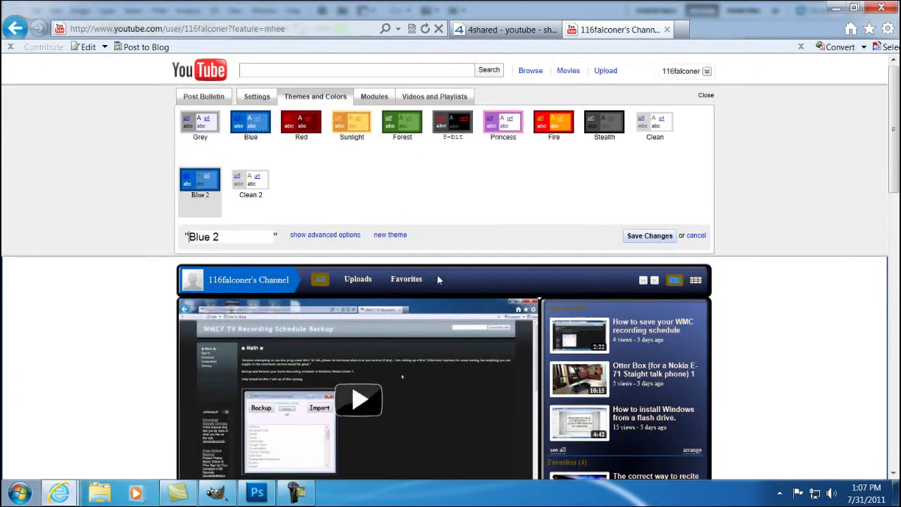
click(656, 236)
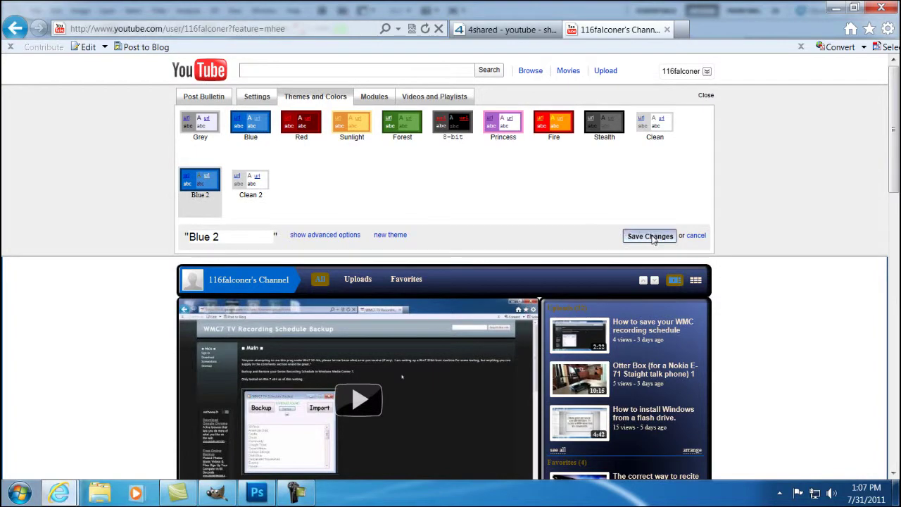
Review the saved page's navy video area and green profile section.
scroll(774, 249, down, 3)
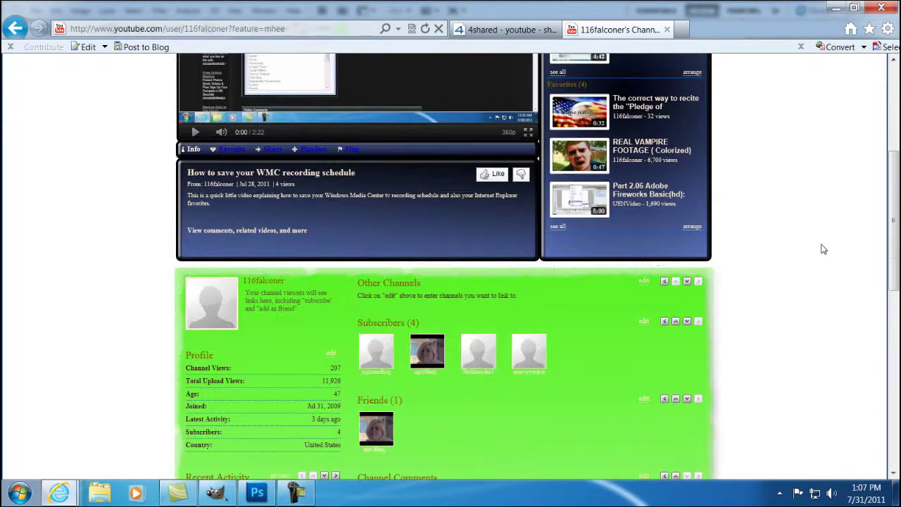
scroll(816, 250, down, 2)
scroll(824, 249, up, 2)
scroll(824, 249, up, 3)
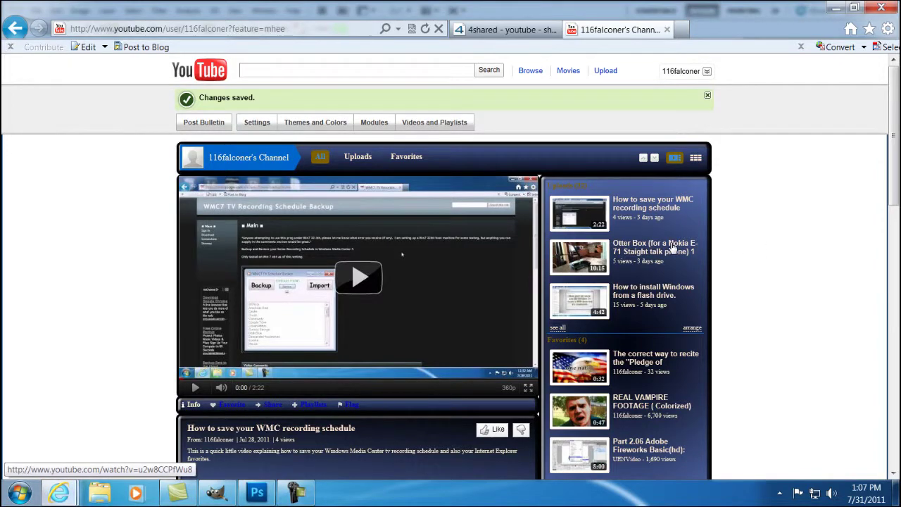
scroll(732, 247, down, 2)
scroll(734, 248, down, 3)
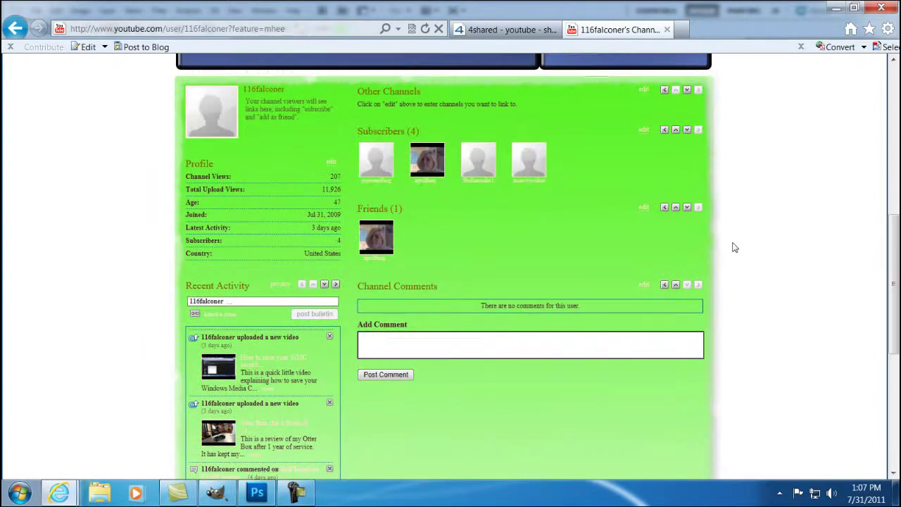
scroll(704, 248, up, 3)
scroll(678, 247, up, 2)
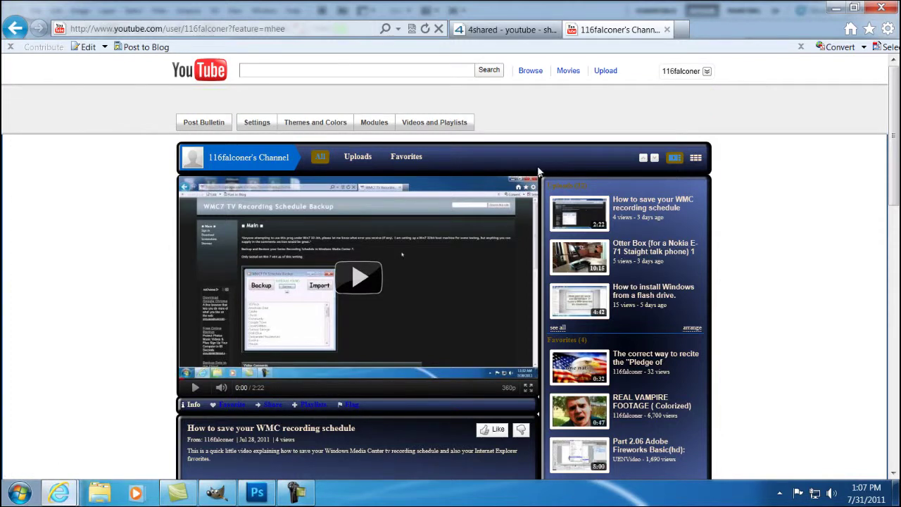
scroll(561, 267, down, 3)
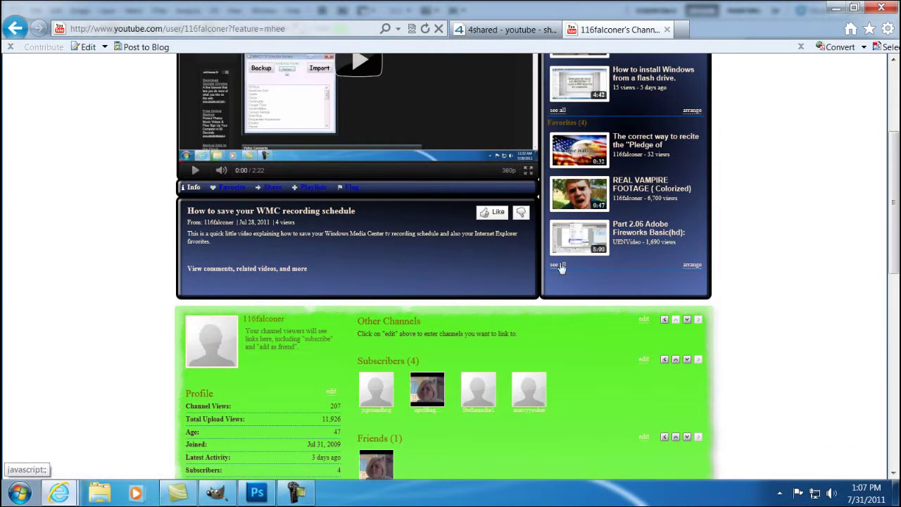